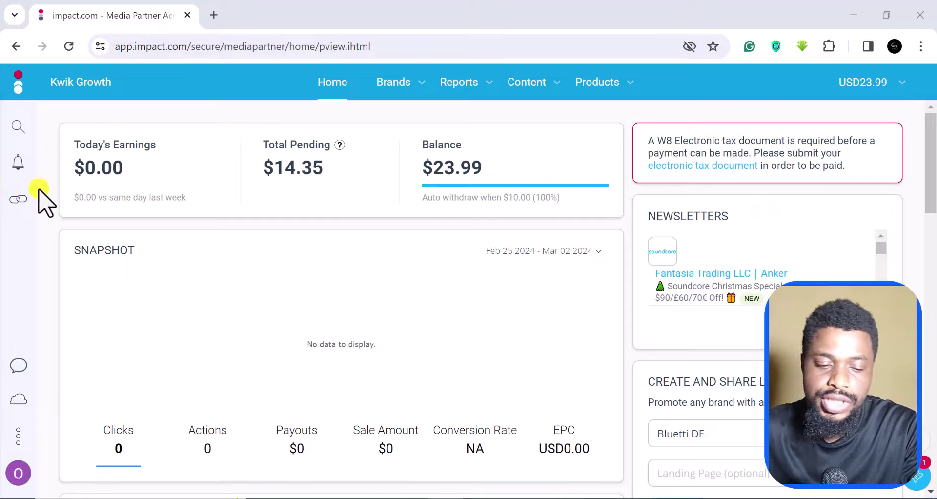
Go to the Electronic Tax Documents page and select W8-BEN as the form to submit
click(67, 253)
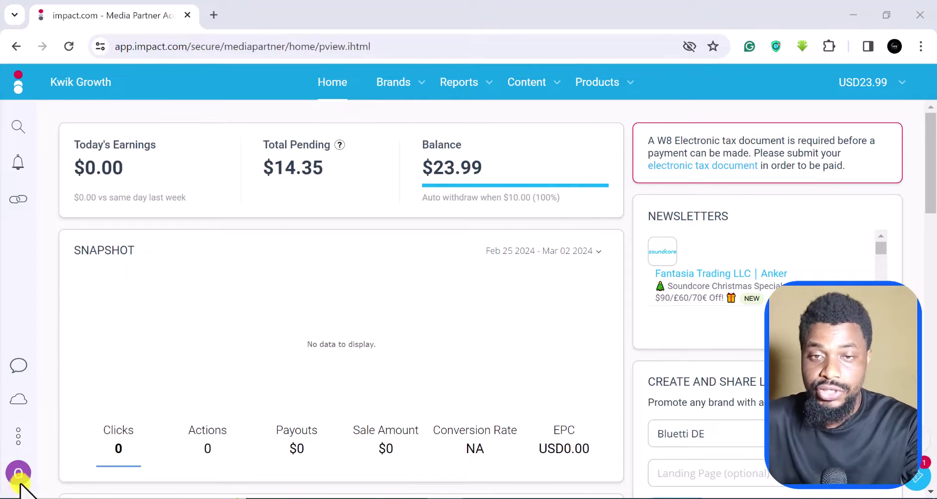
scroll(506, 230, down, 2)
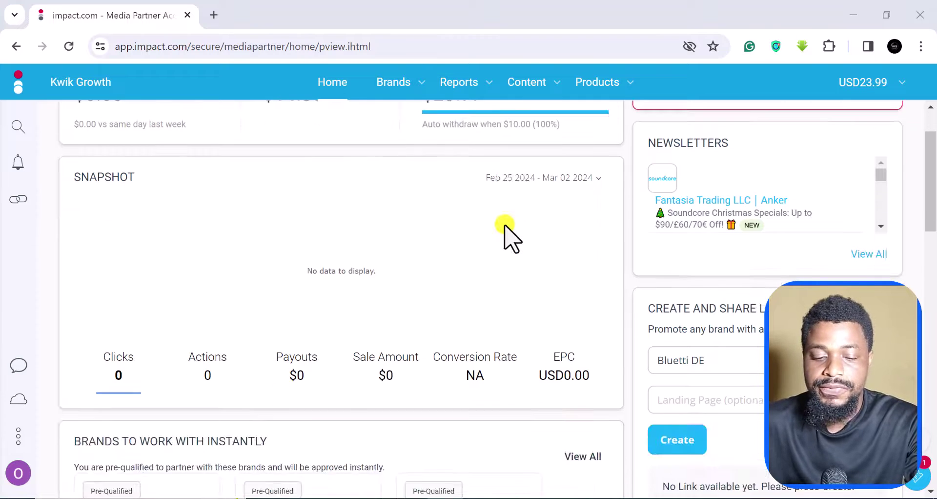
scroll(557, 234, up, 2)
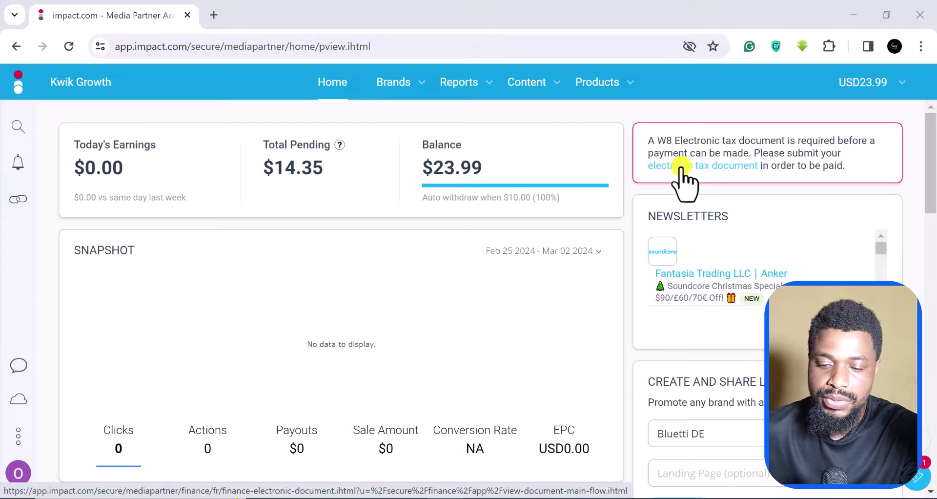
click(682, 167)
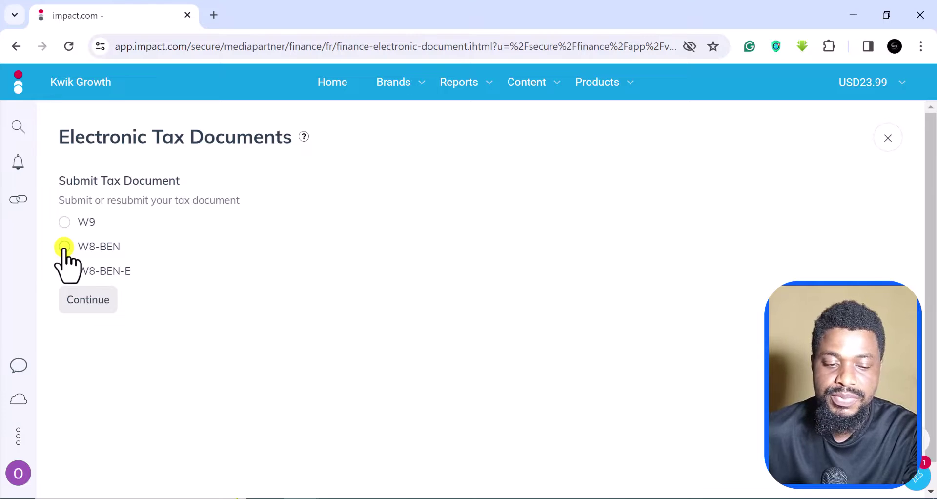
click(64, 247)
scroll(94, 310, down, 1)
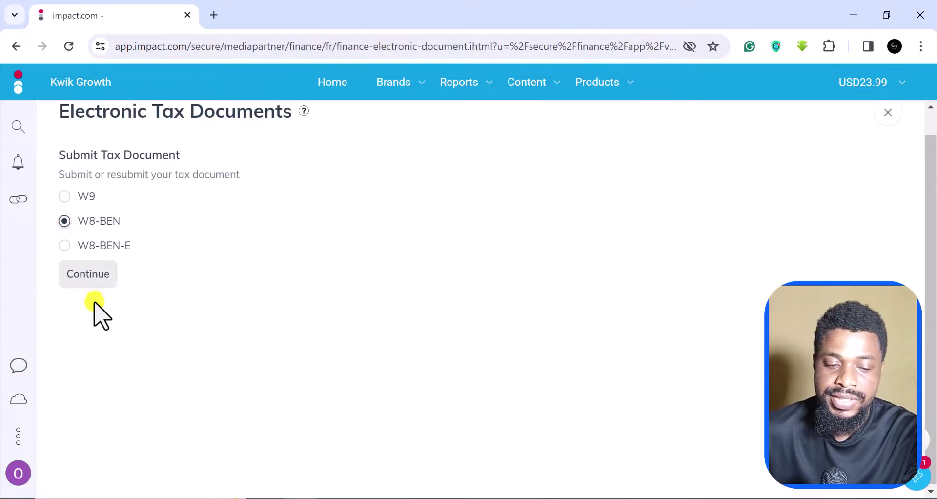
Continue with W8-BEN and let the embedded DocuSign W-8BEN form load for review
click(100, 273)
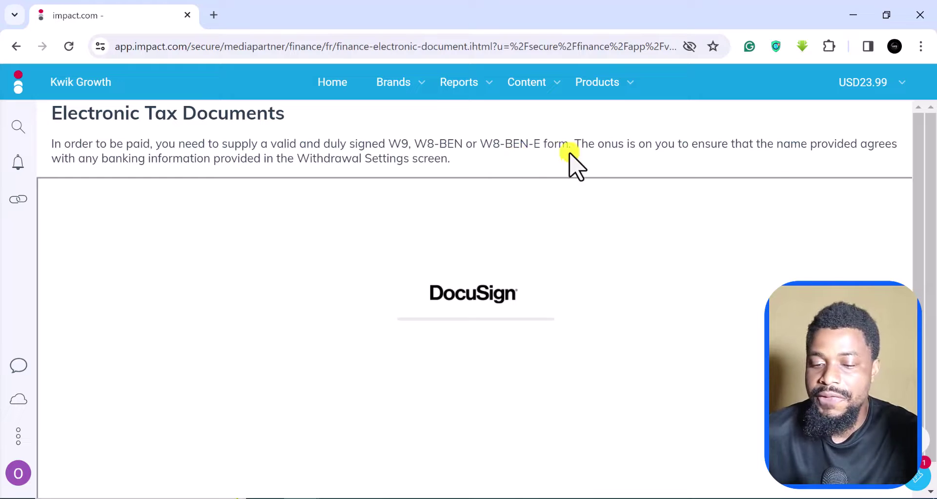
scroll(730, 219, down, 1)
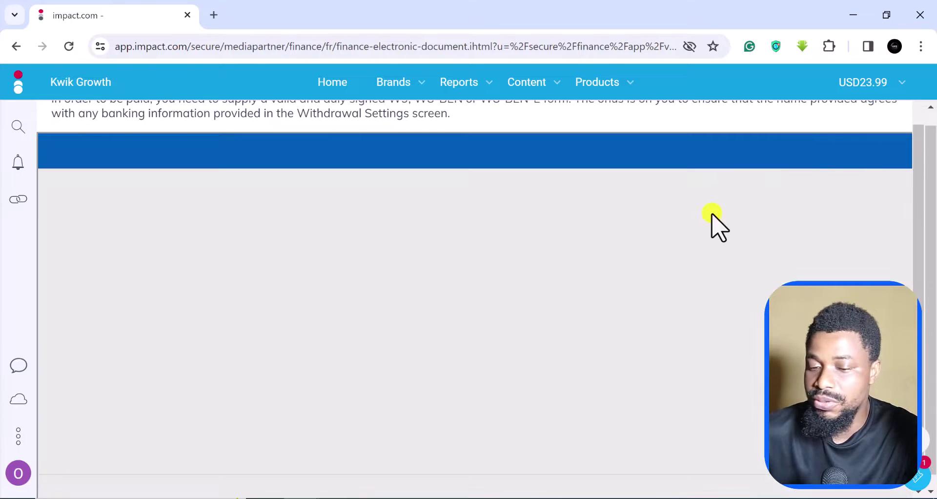
scroll(756, 173, up, 1)
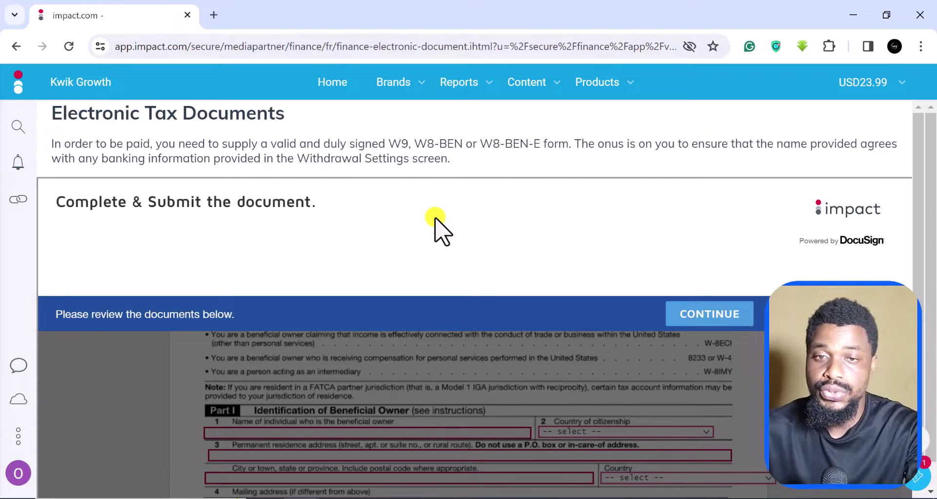
scroll(313, 278, down, 2)
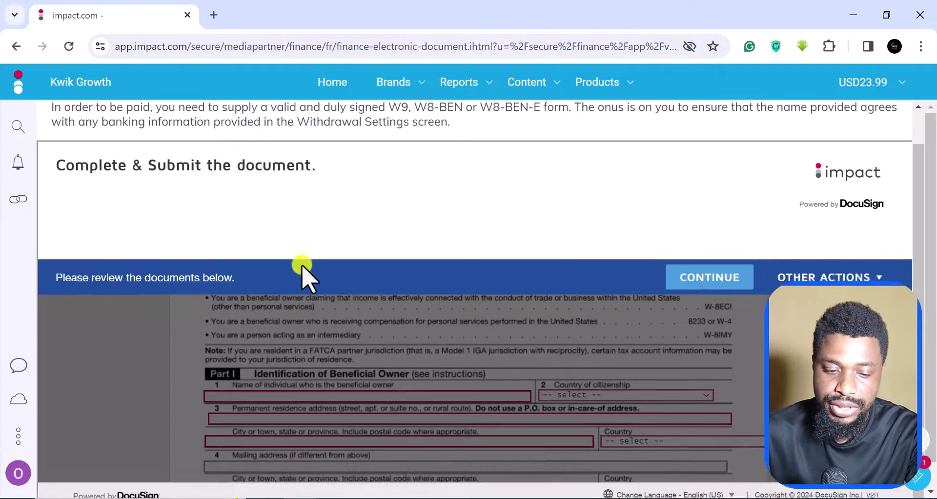
scroll(366, 312, up, 2)
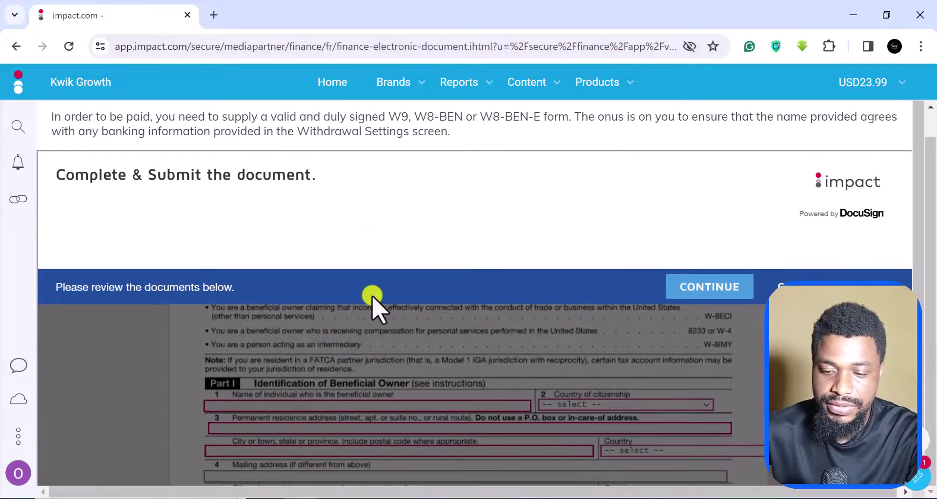
scroll(342, 274, down, 1)
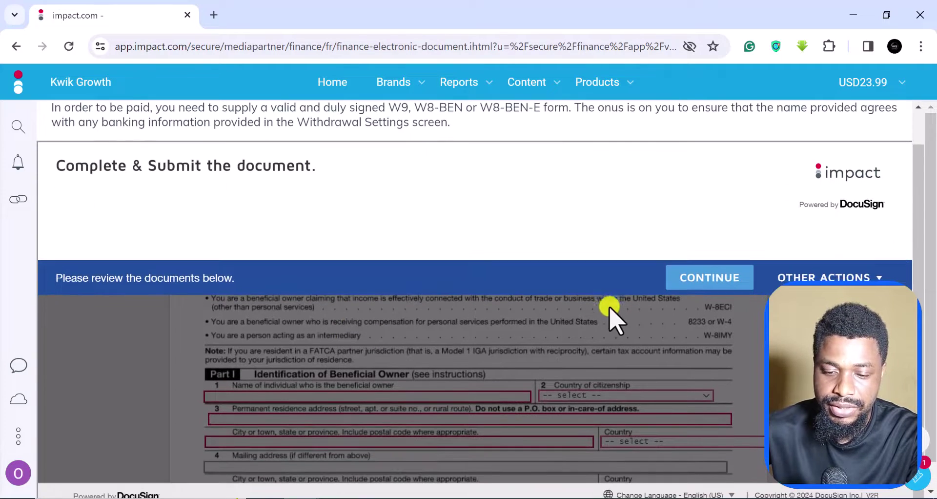
Start the DocuSign document and scroll to Part I, Identification of Beneficial Owner
click(701, 278)
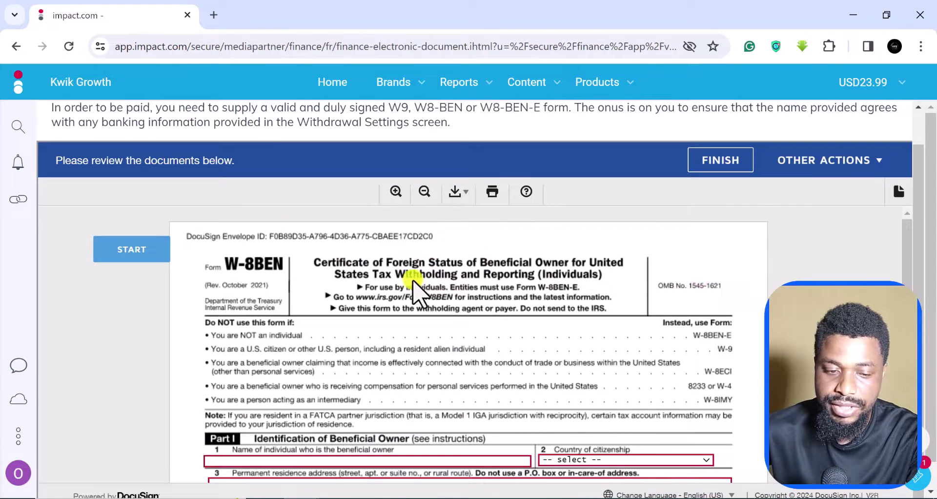
scroll(405, 288, down, 2)
scroll(406, 286, up, 3)
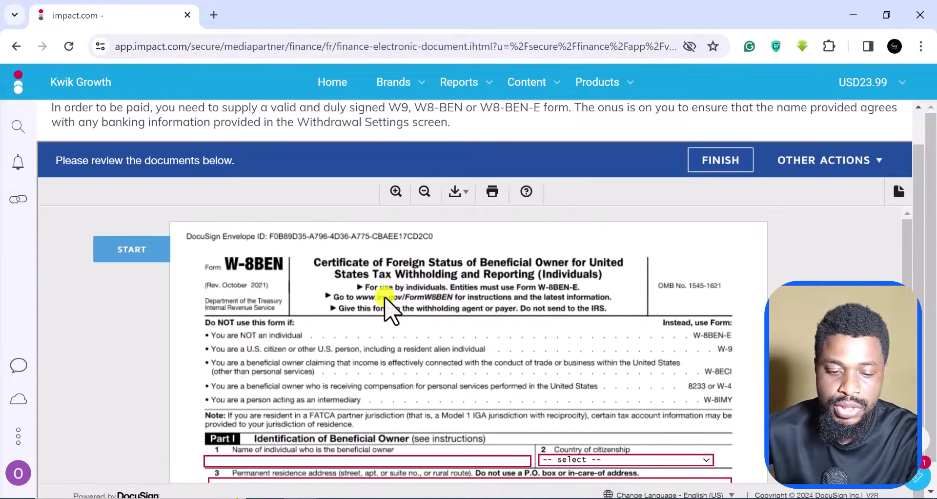
scroll(386, 300, down, 2)
scroll(385, 308, down, 2)
scroll(927, 234, down, 1)
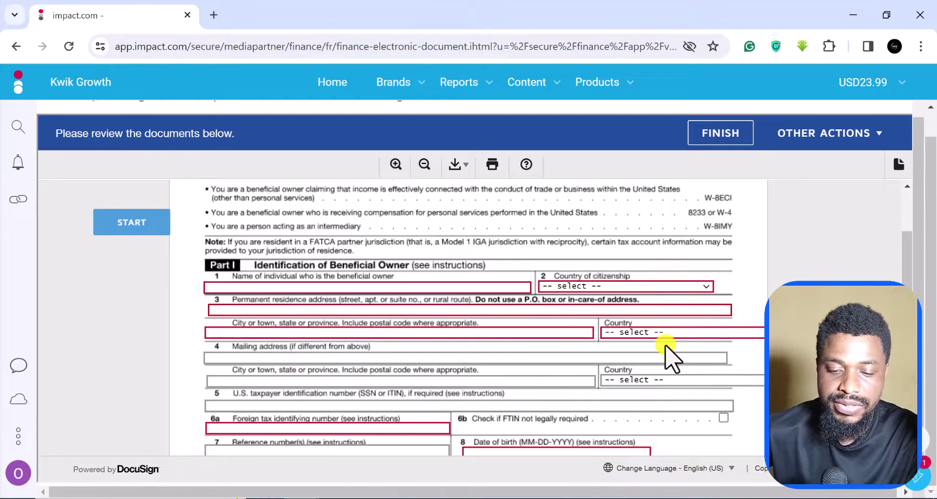
scroll(664, 347, down, 3)
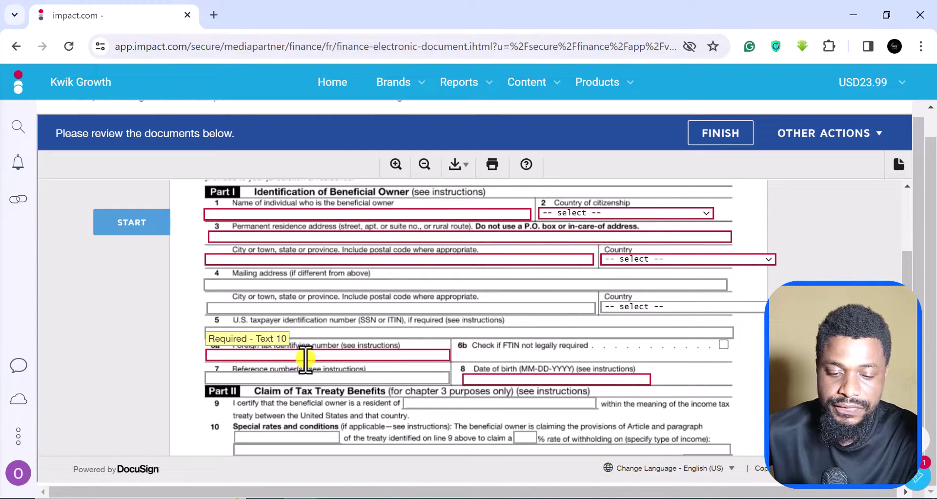
scroll(305, 359, down, 10)
scroll(306, 359, up, 10)
scroll(306, 358, up, 3)
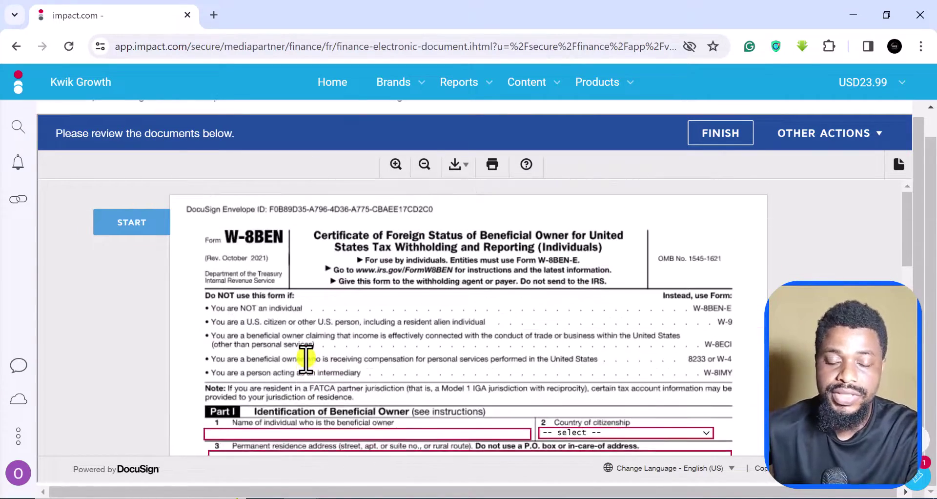
scroll(306, 358, down, 4)
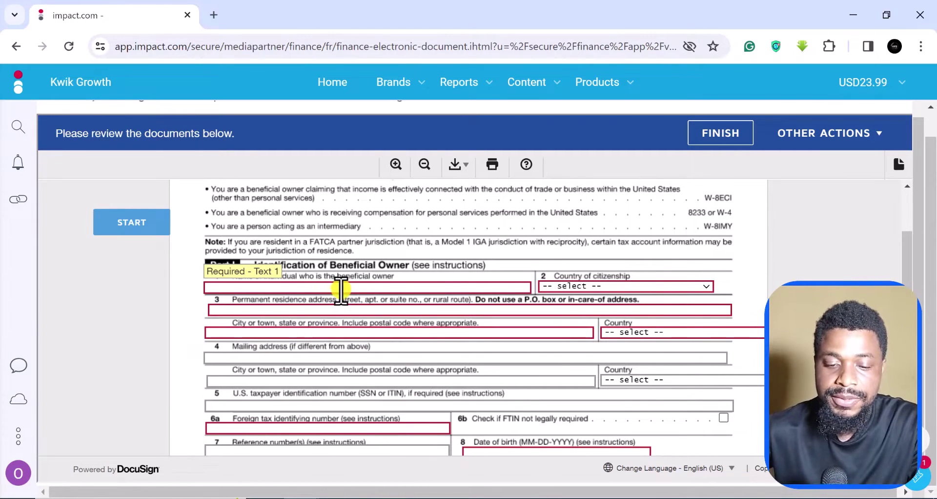
Enter the owner's name and date of birth, and paste the foreign tax identifying number
click(340, 288)
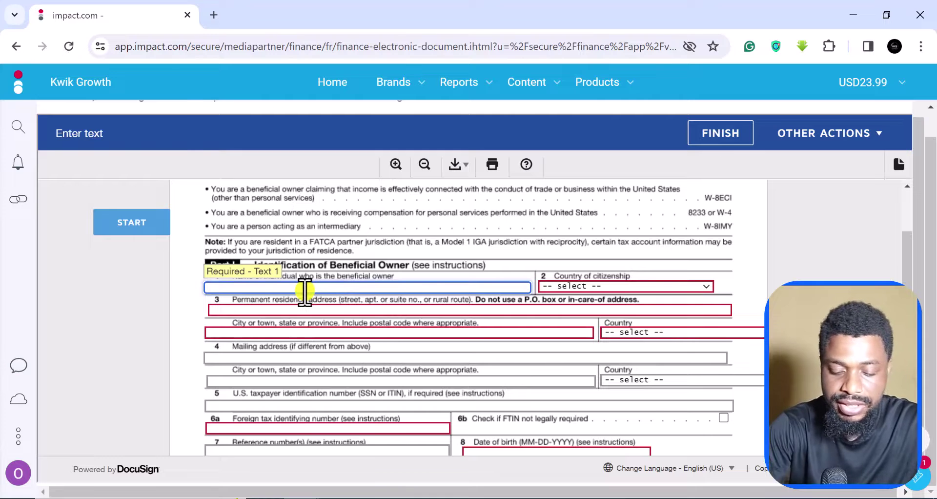
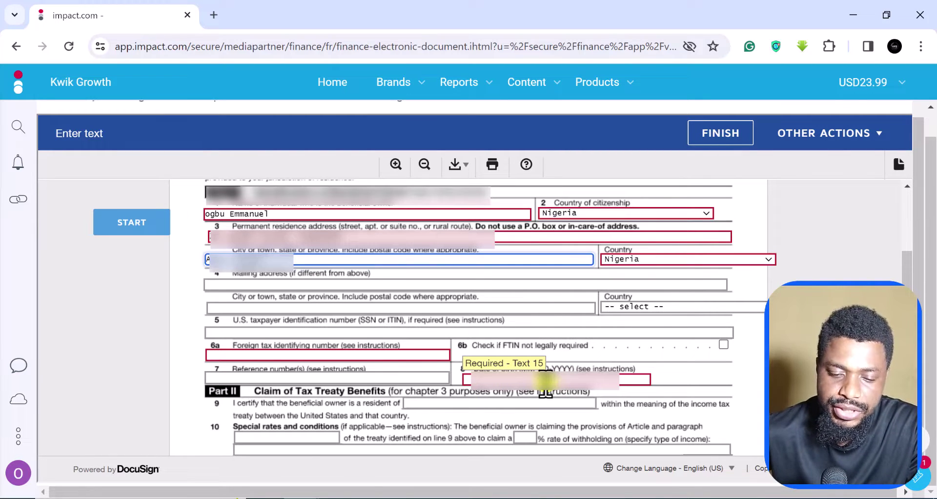
click(545, 379)
text(12)
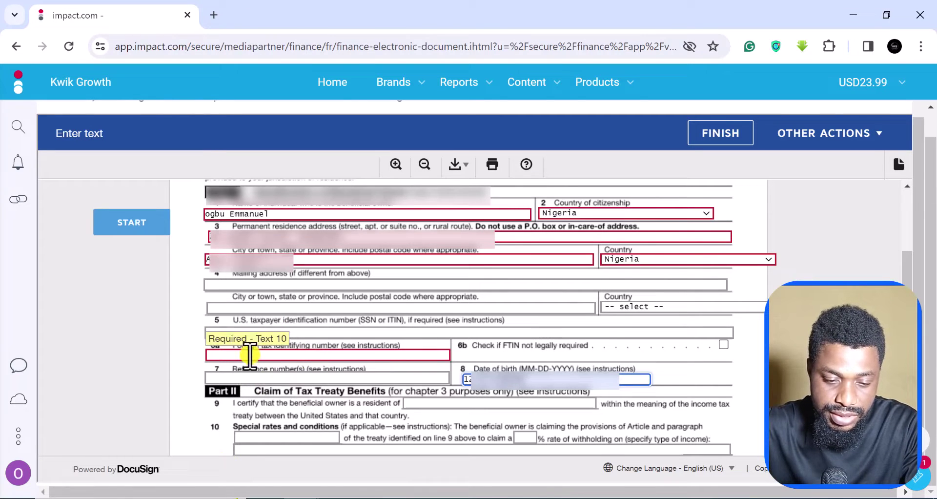
click(268, 355)
key(ctrl+v)
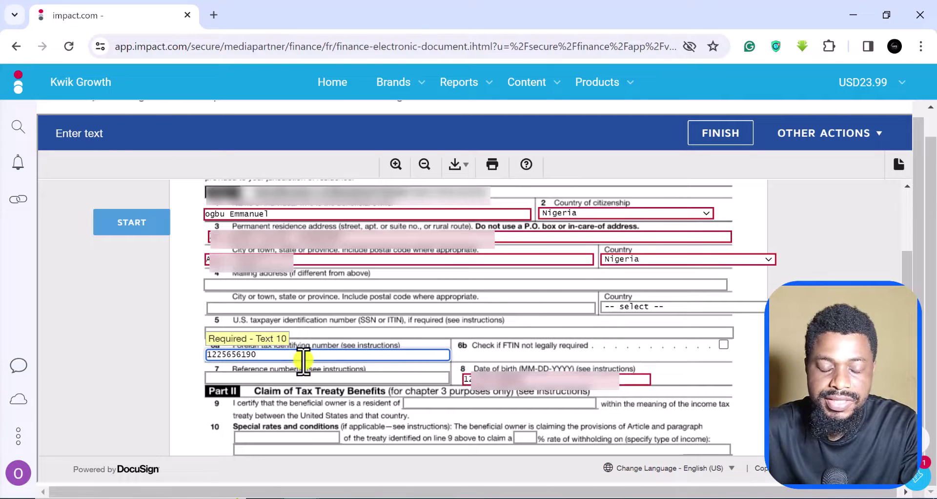
Certify capacity to sign, enter the signer's printed name, and attempt to finish the form
scroll(303, 361, down, 8)
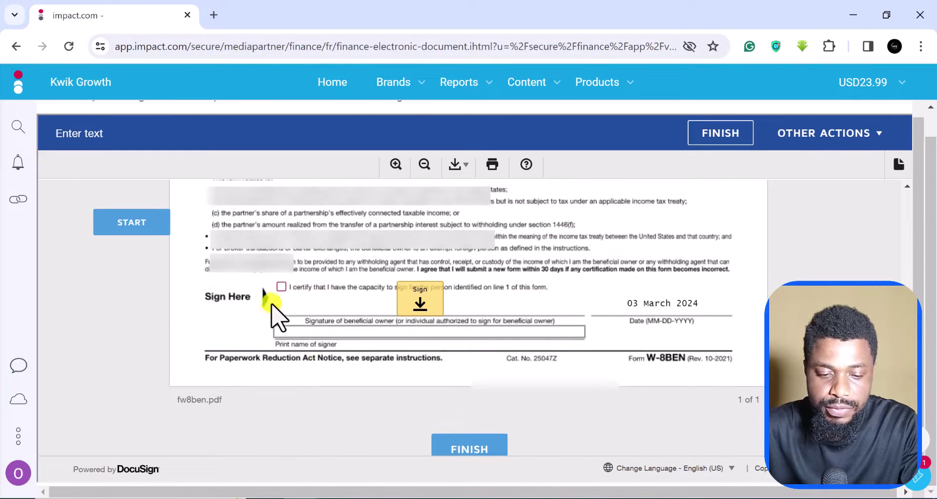
click(281, 287)
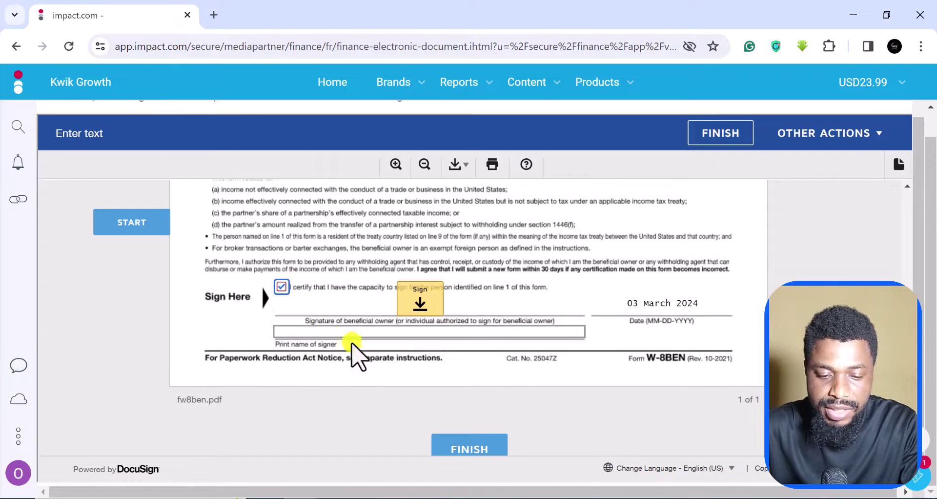
click(325, 332)
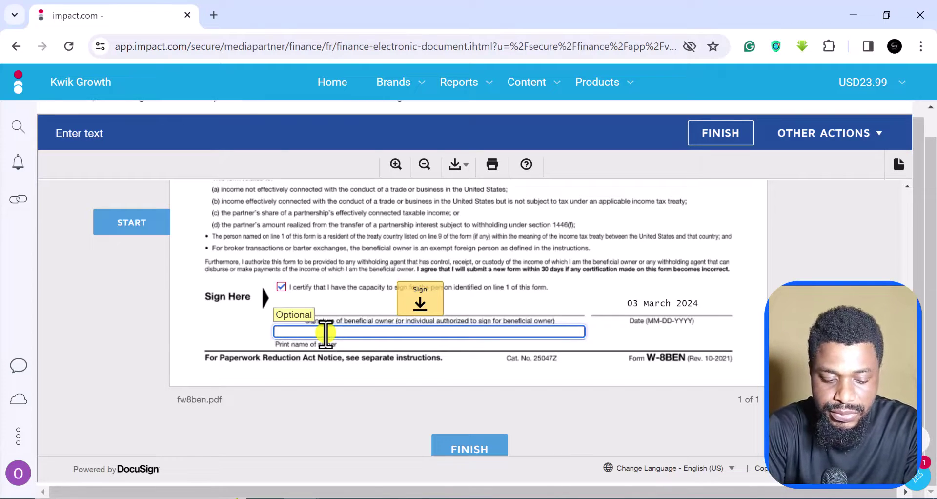
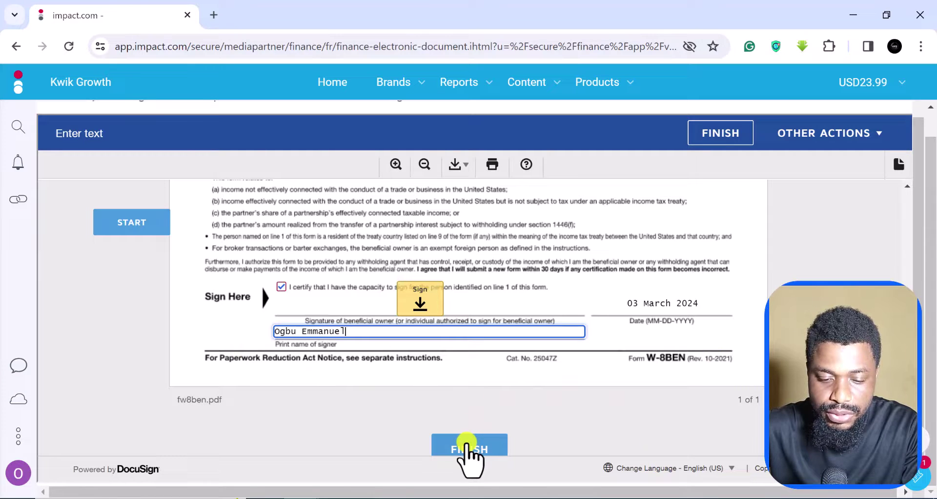
click(467, 446)
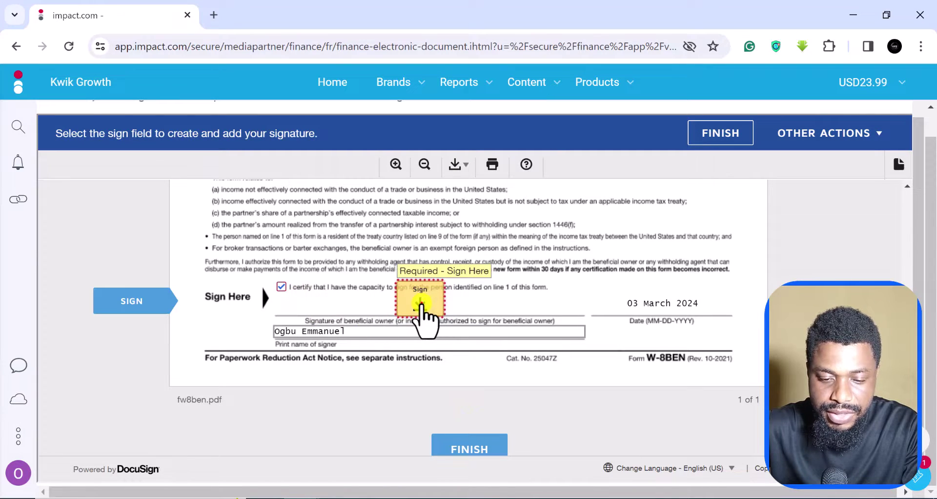
Adopt the default-style DocuSign signature and apply it to the W-8BEN signature line
click(421, 303)
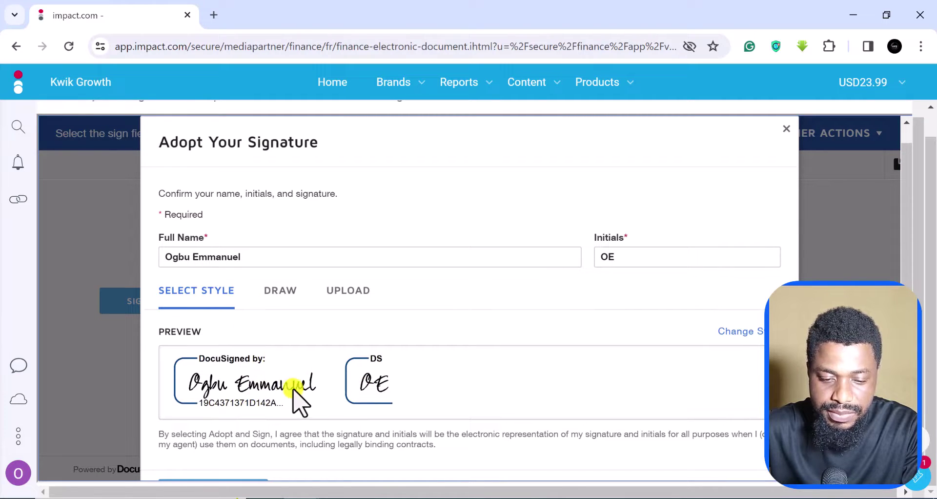
scroll(290, 388, down, 1)
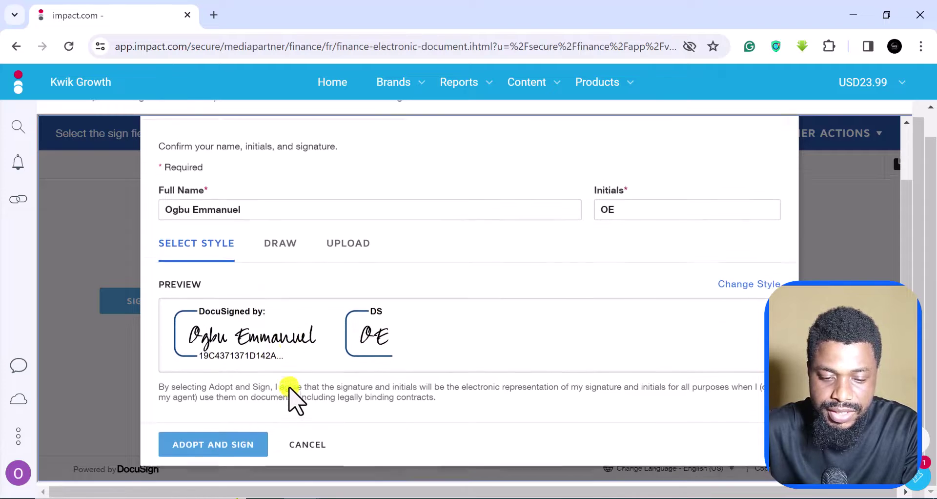
click(213, 439)
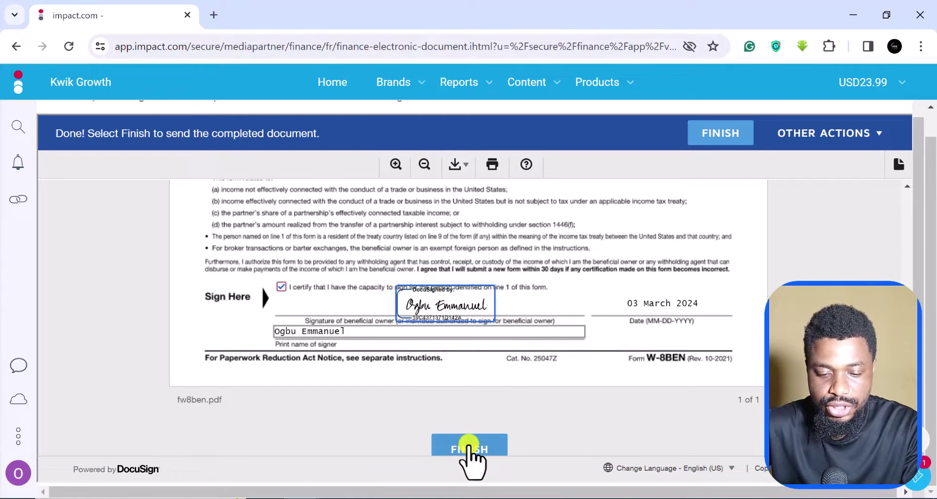
Finish and send the signed W-8BEN through DocuSign
click(469, 445)
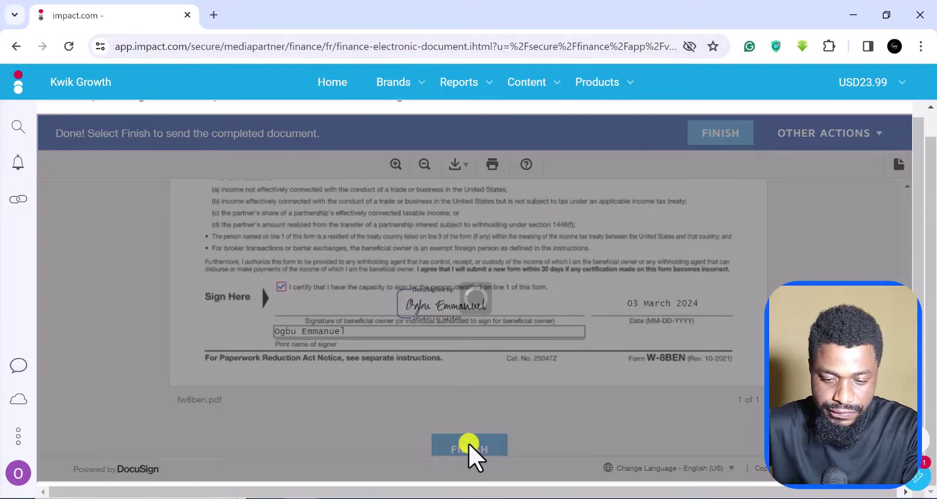